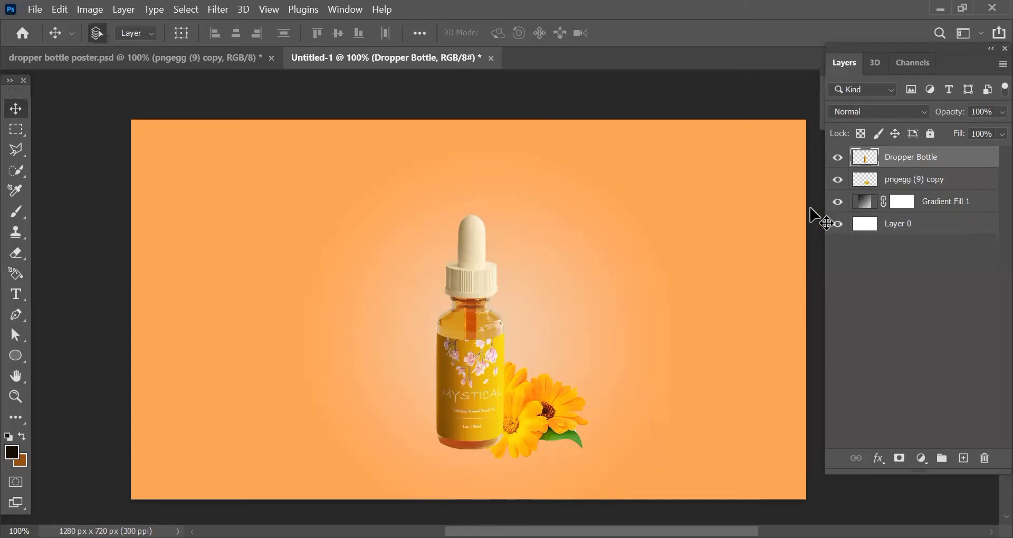
- Duplicate the Dropper Bottle layer and nudge the copy down
key("ctrl+j")
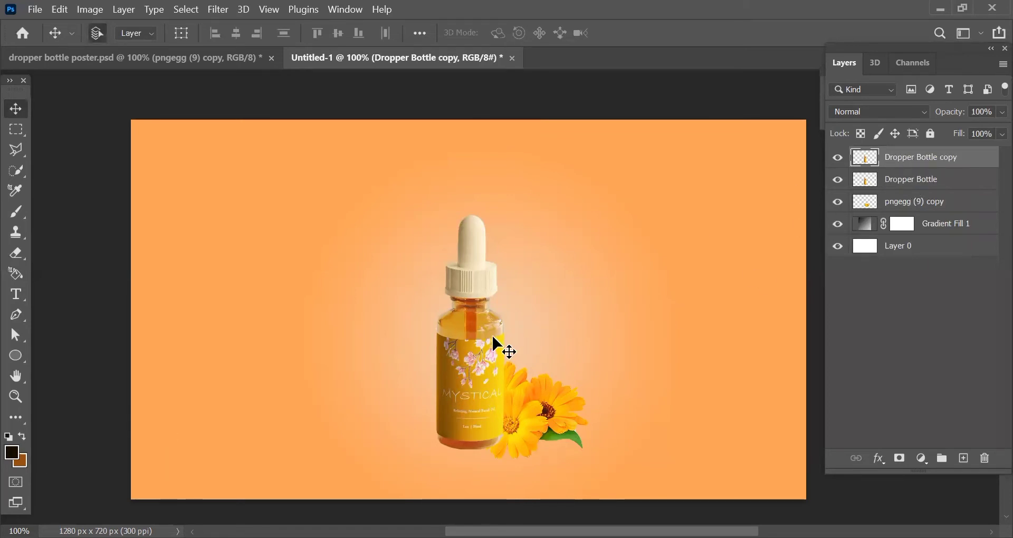
key("shift+Down")
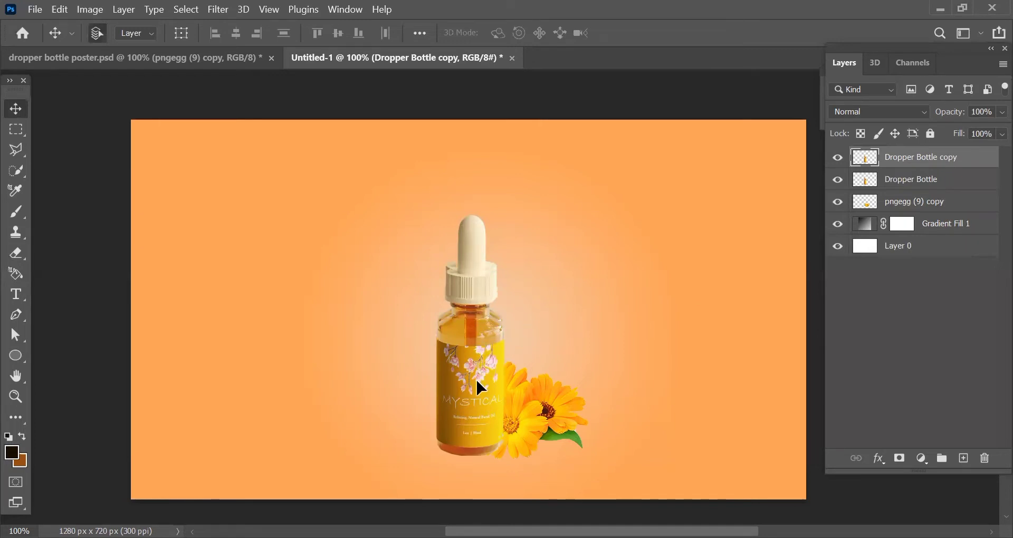
key("shift+Down")
key("shift+Down")
key("shift+Down")
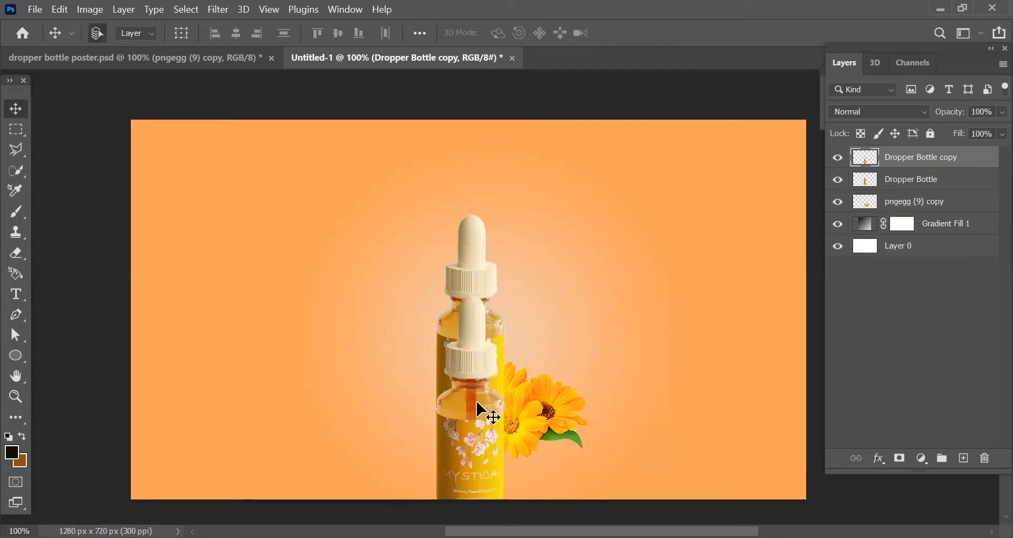
- Flip the bottle copy vertically and place it beneath the bottle as a reflection
key("ctrl+t")
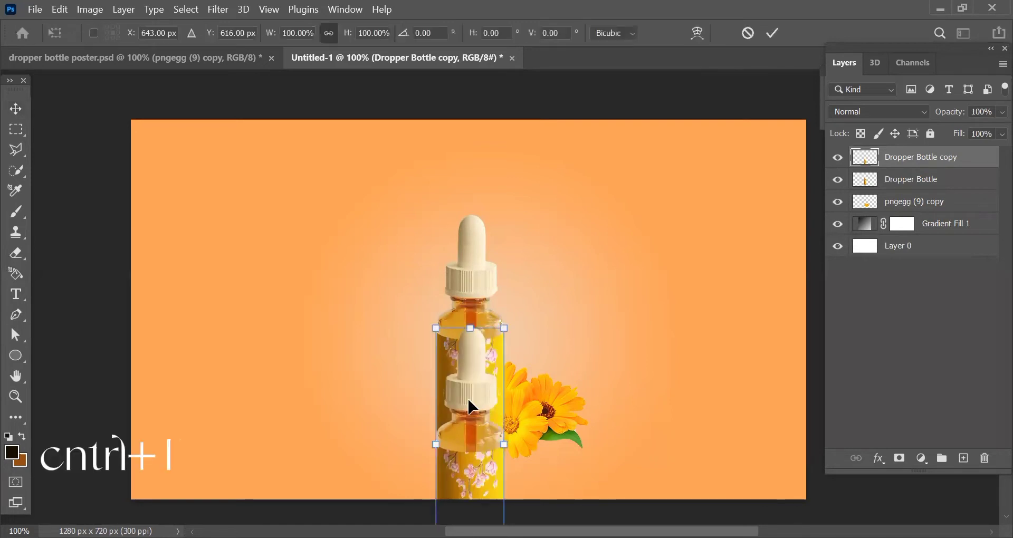
right_click(468, 403)
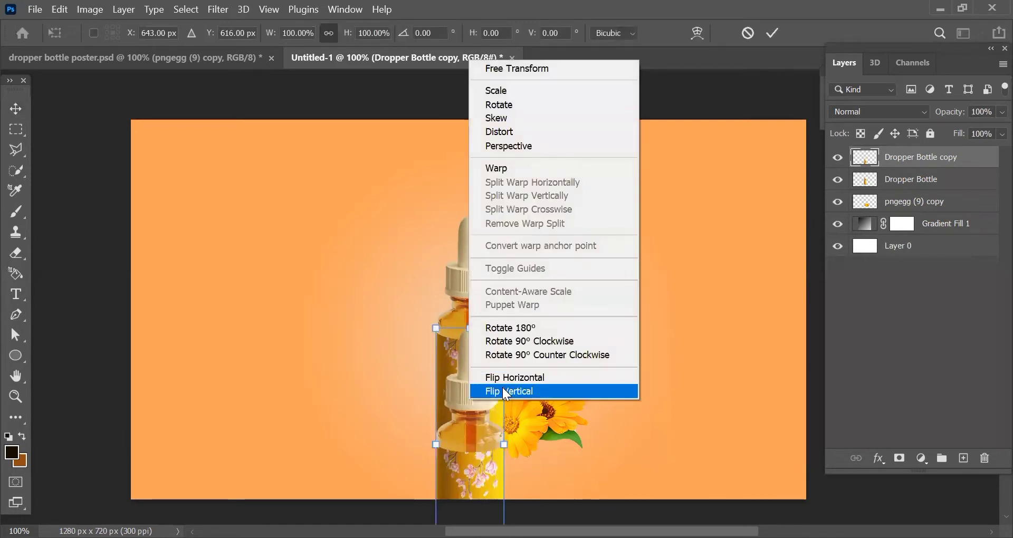
left_click(505, 392)
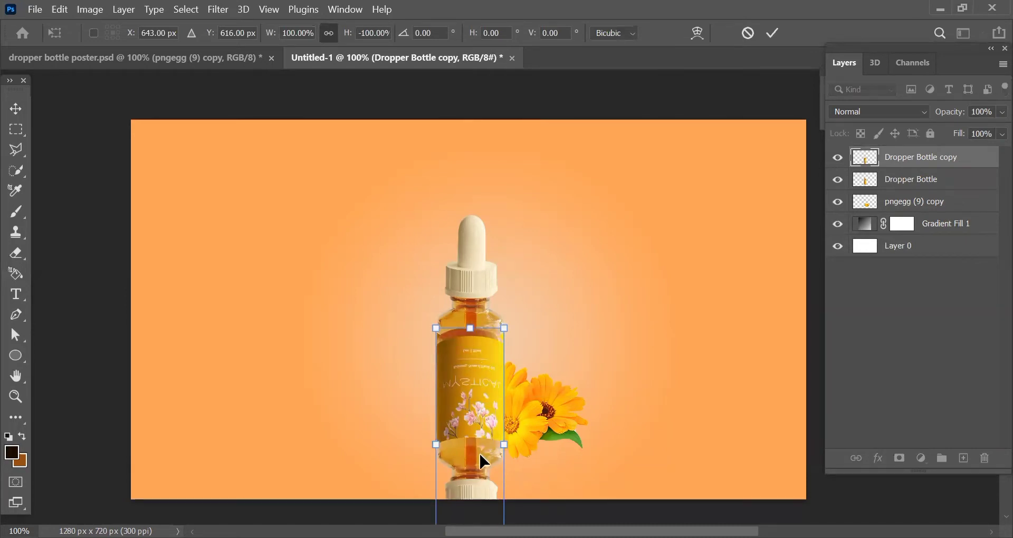
left_click_drag(483, 352, 485, 474)
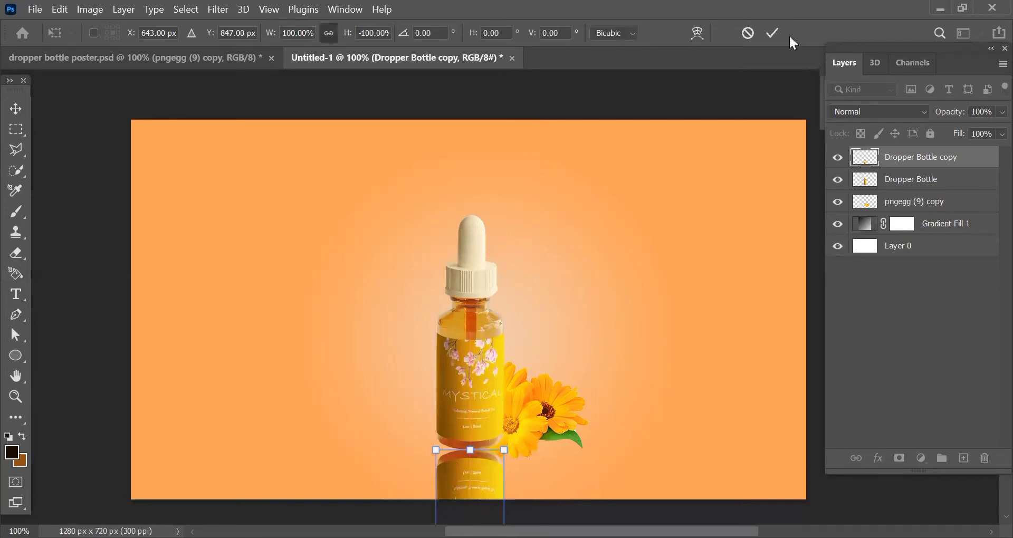
left_click(769, 38)
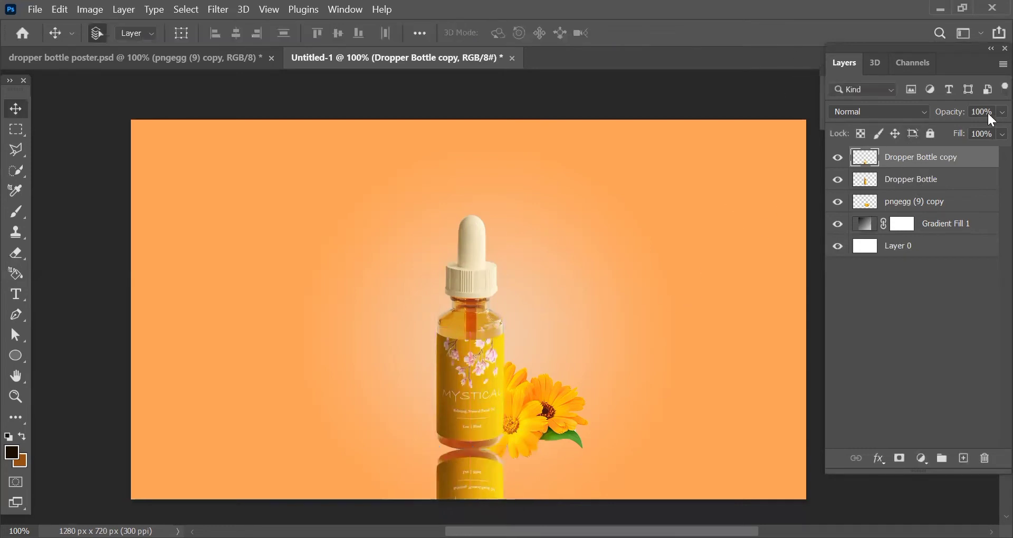
- Lower the Dropper Bottle copy's opacity to fade the reflection
left_click(1003, 112)
left_click_drag(982, 138, 963, 136)
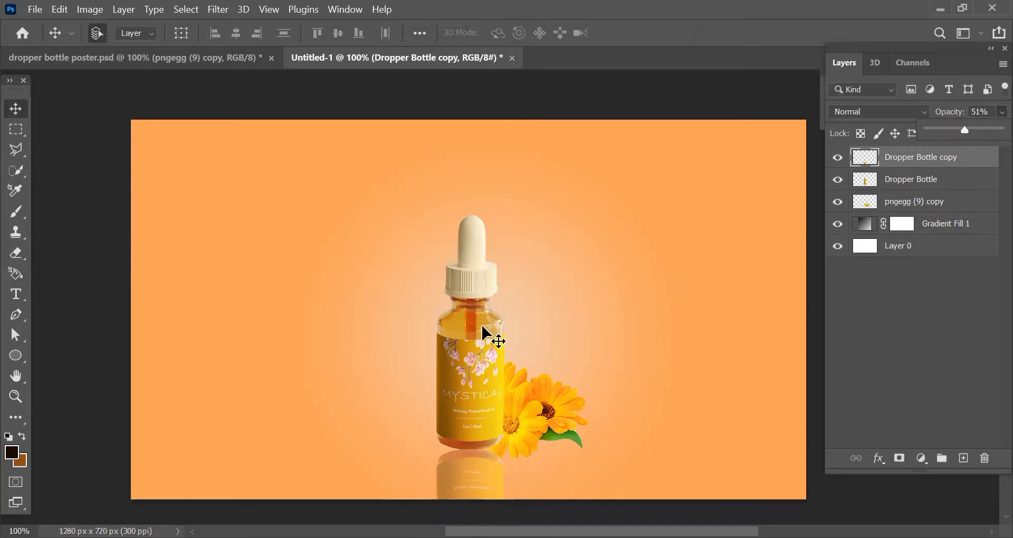
left_click(482, 460)
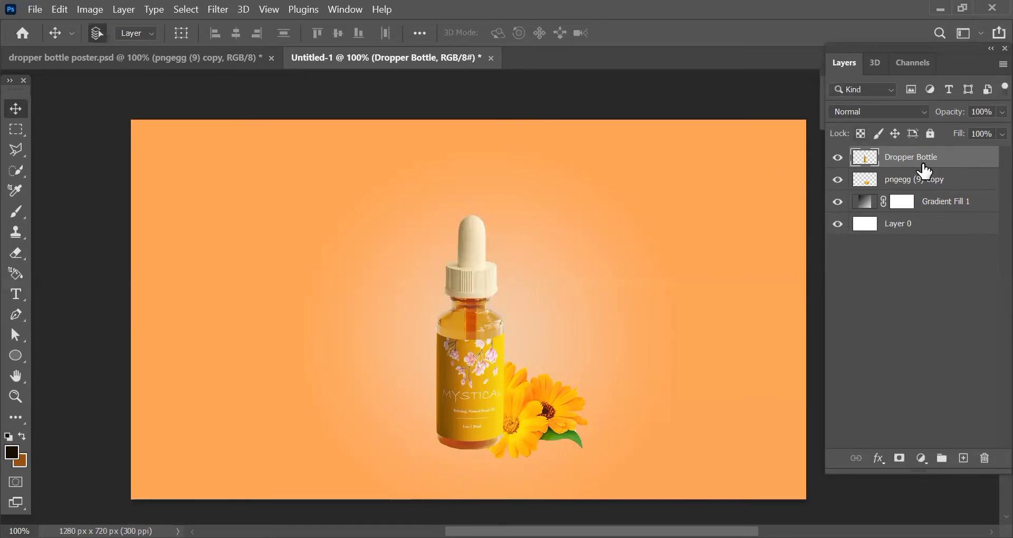
- Give Dropper Bottle a drop shadow: 31% opacity, -4° angle, 26 px distance, 10% spread, 8 px size
double_click(975, 168)
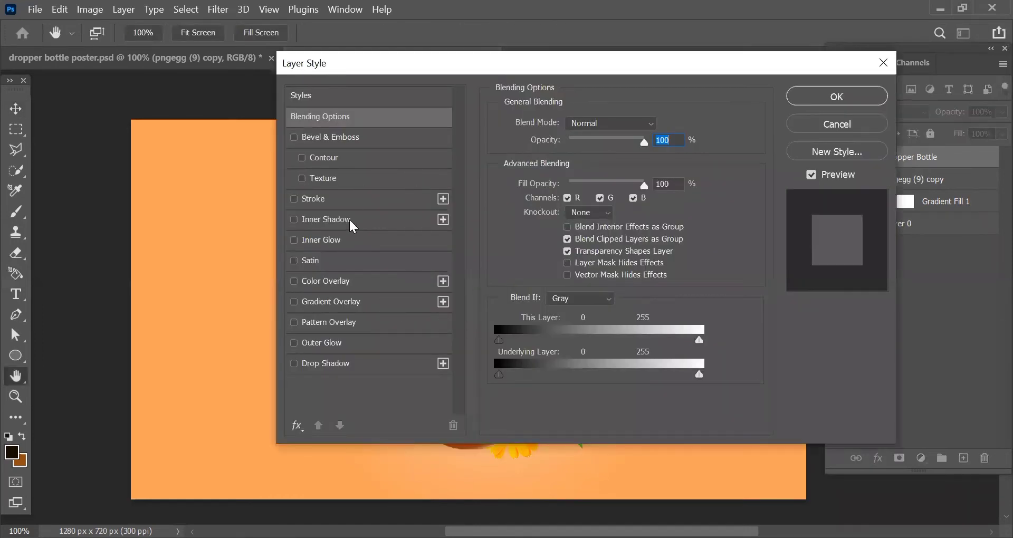
left_click(294, 363)
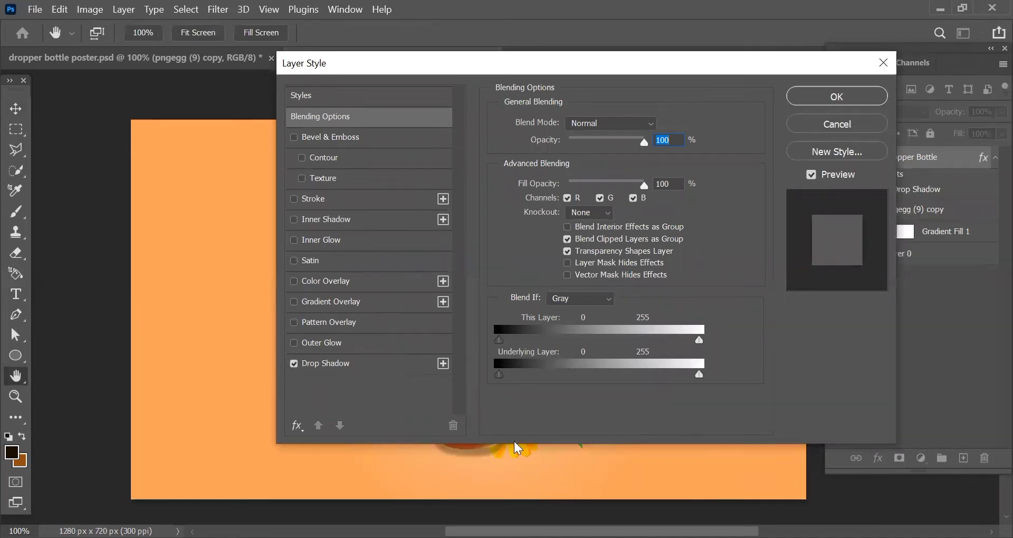
scroll(153, 311, "right", 5)
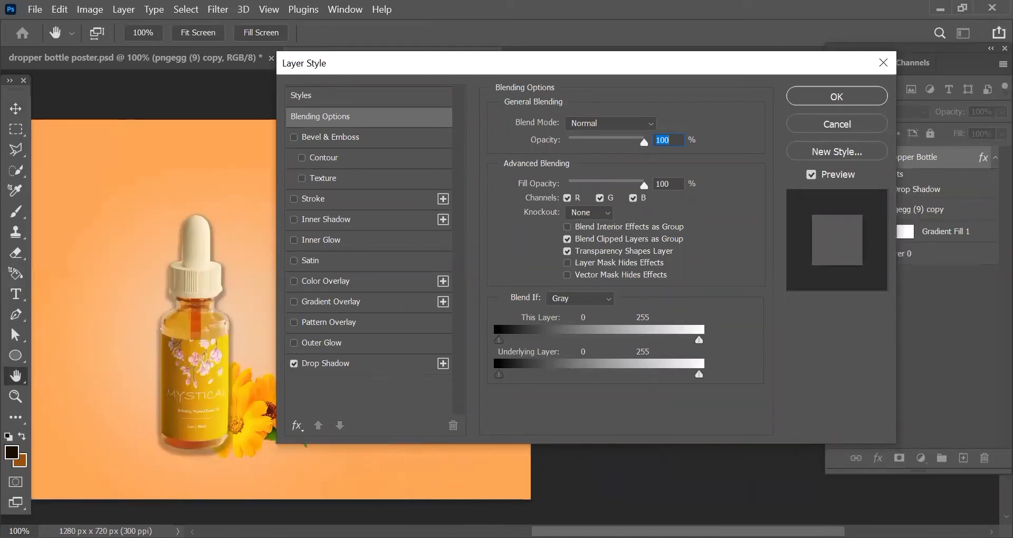
left_click(398, 363)
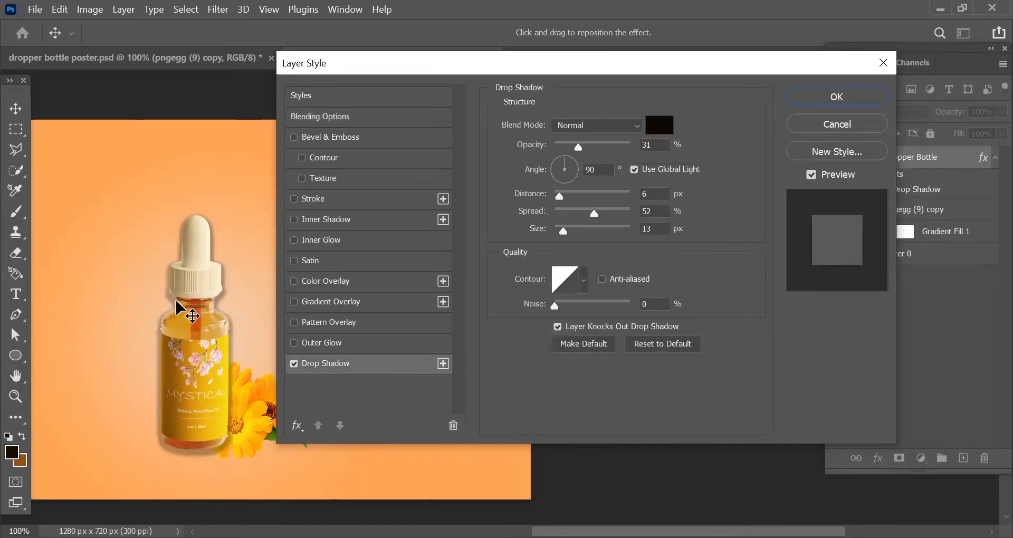
left_click_drag(169, 302, 137, 292)
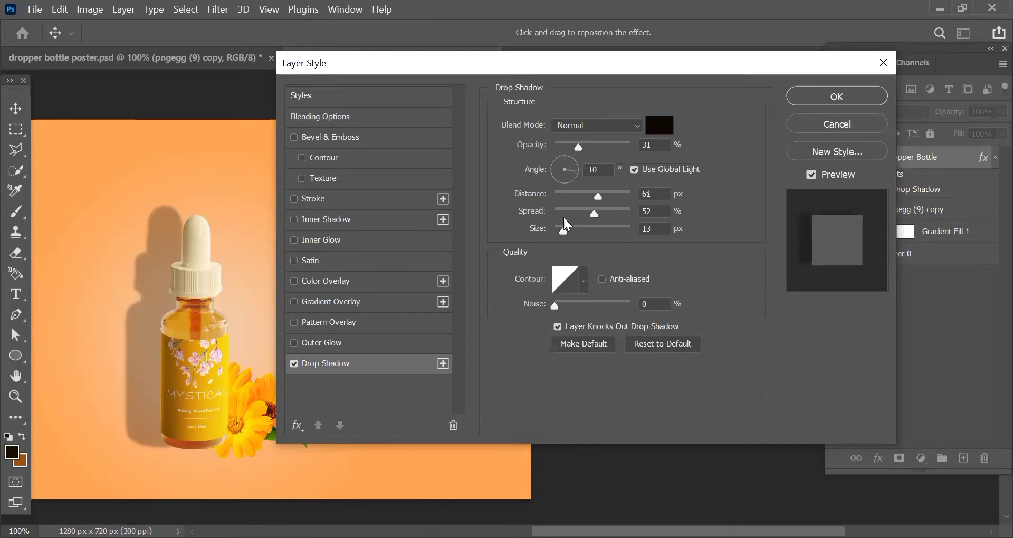
mouse_move(595, 197)
left_mouse_down()
mouse_move(562, 213)
mouse_move(596, 232)
mouse_move(561, 228)
left_mouse_up()
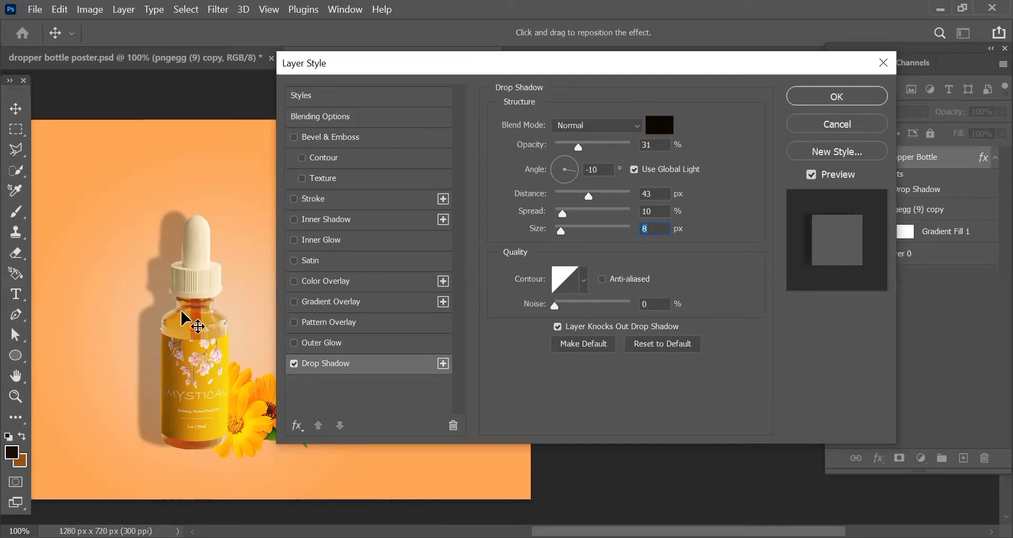
left_click_drag(177, 328, 173, 318)
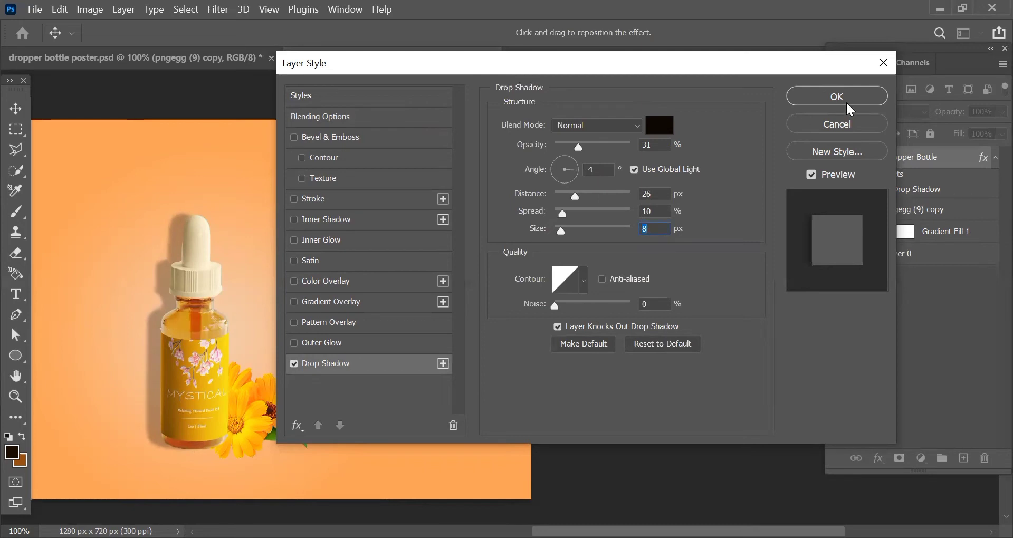
left_click(572, 169)
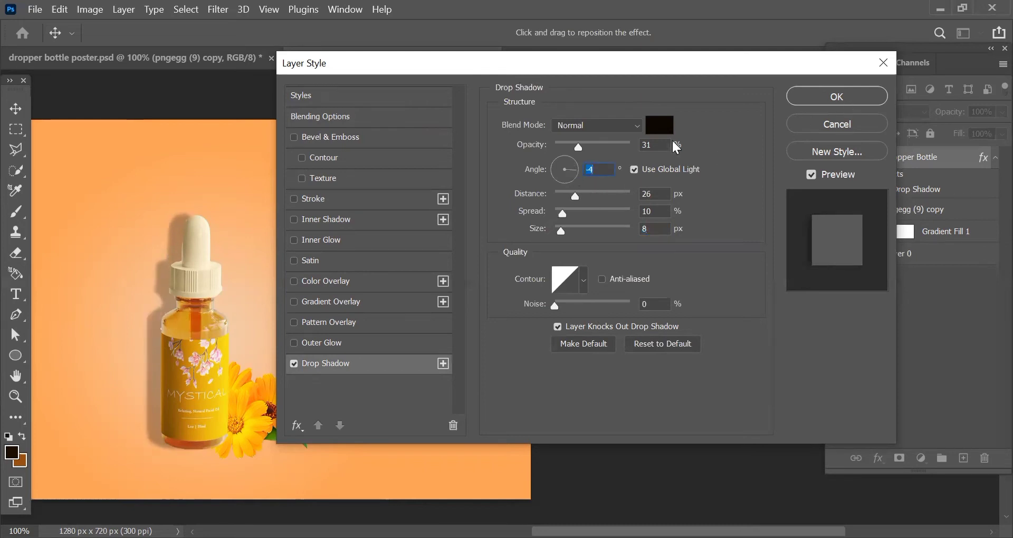
left_click(822, 97)
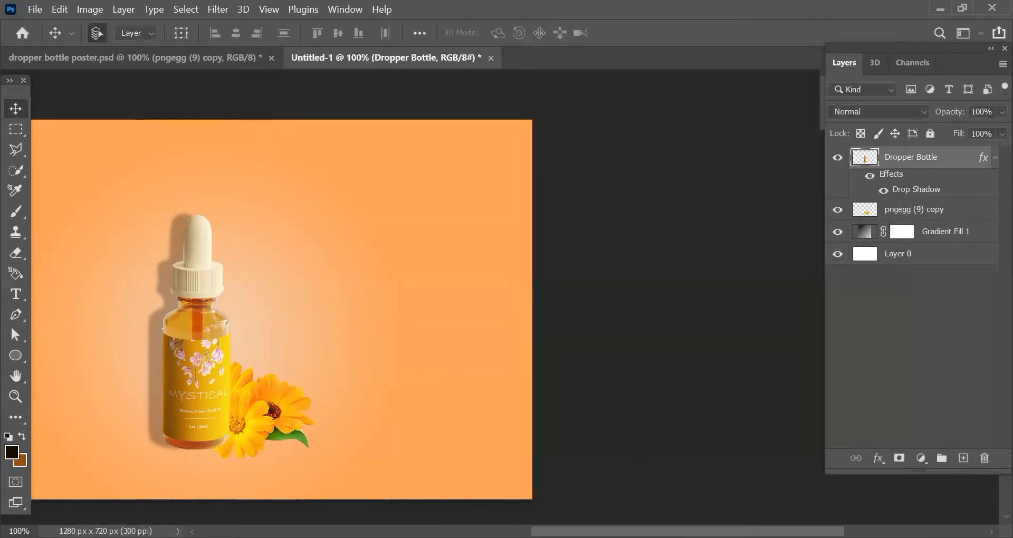
- Draw a thin, flat ellipse under the bottle's base with the Ellipse Tool
scroll(497, 487, "left", 5)
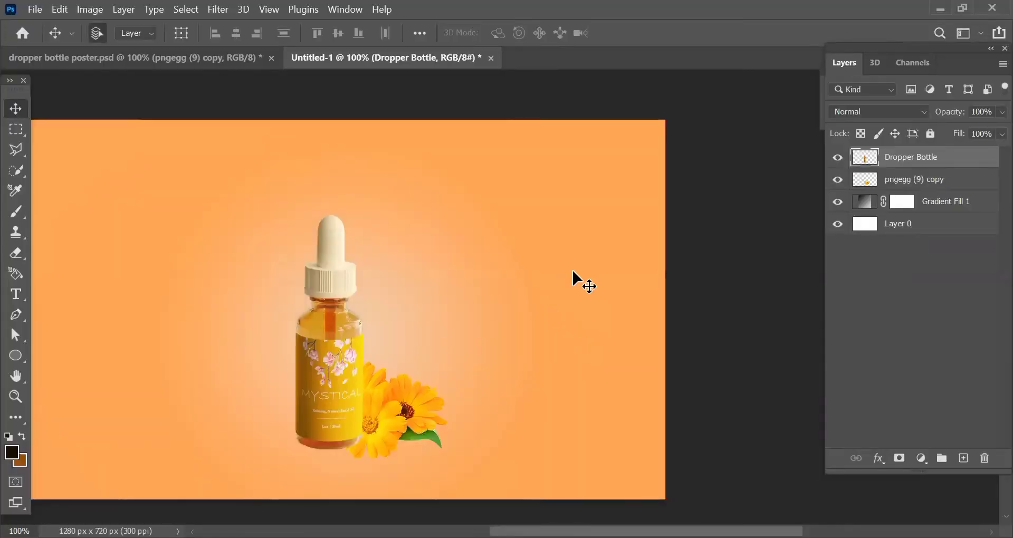
scroll(528, 264, "left", 3)
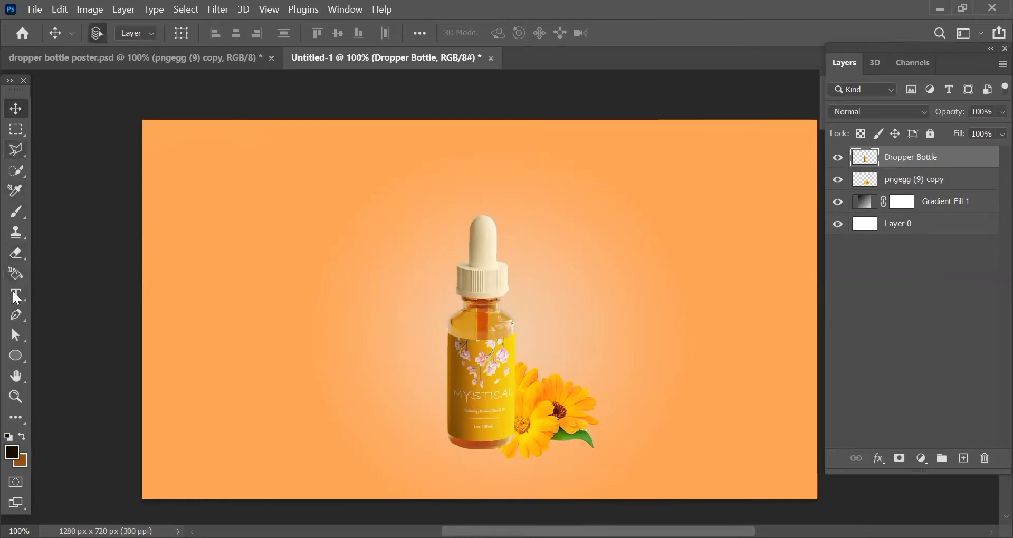
left_click(16, 357)
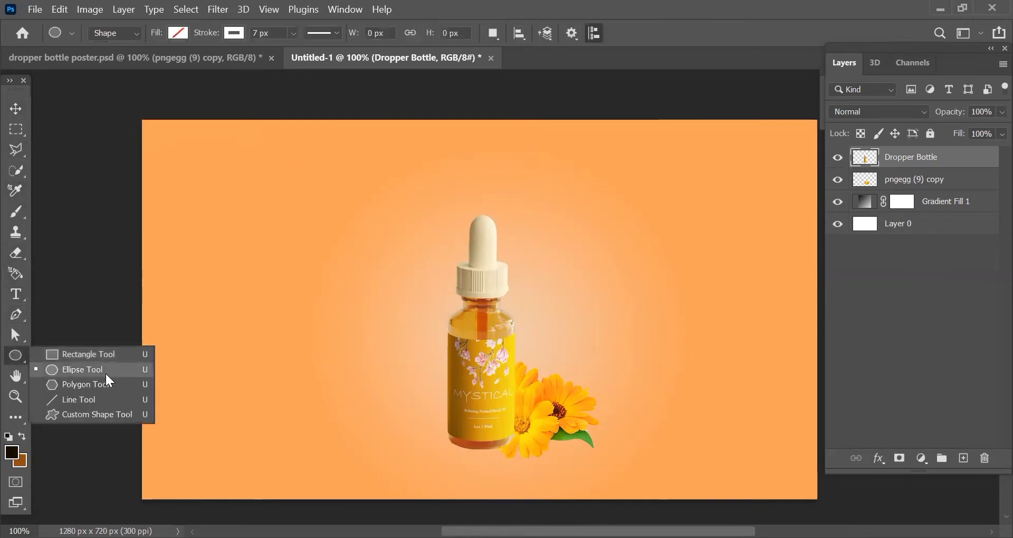
left_click(116, 370)
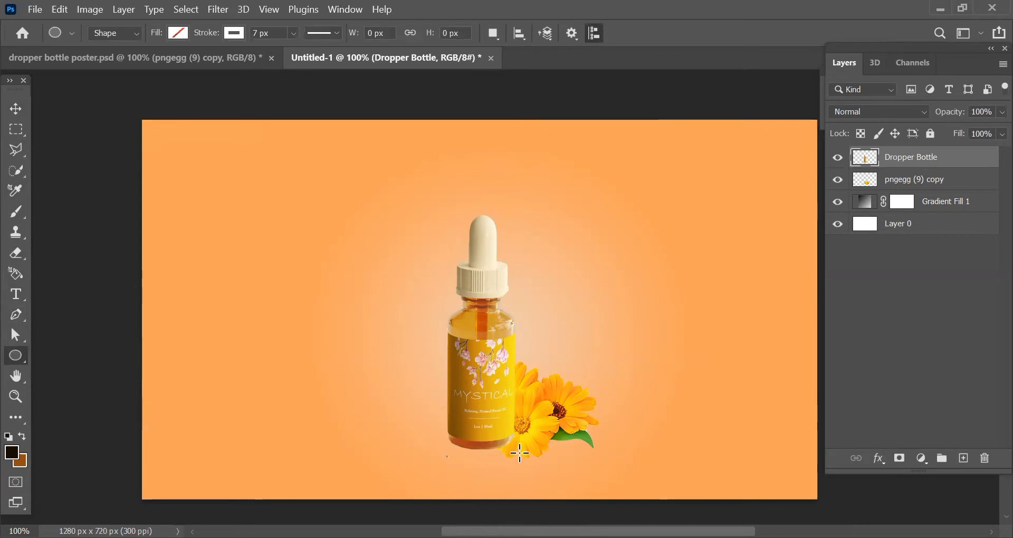
left_click_drag(447, 457, 518, 453)
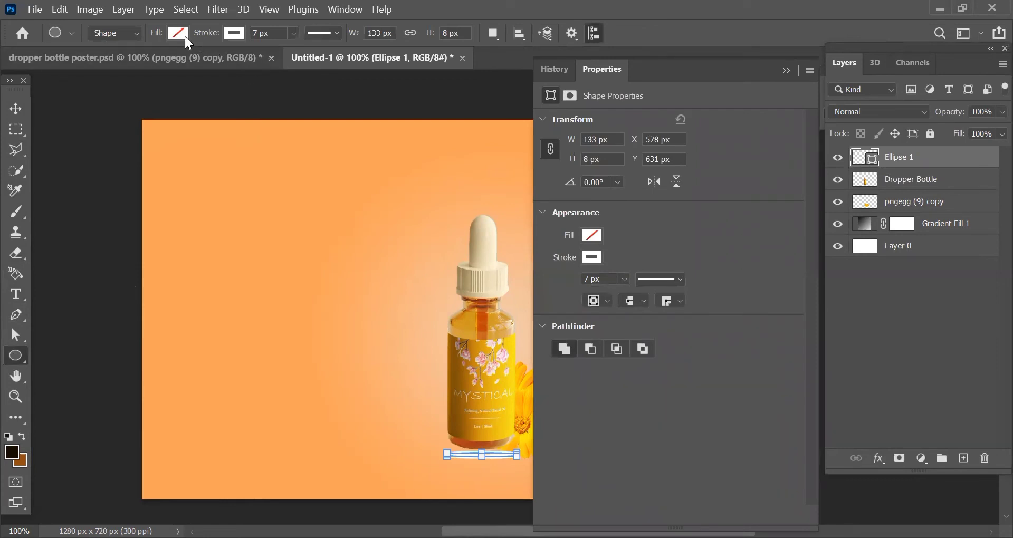
- Fill the ellipse with black, remove its stroke, and collapse the Properties panel
left_click(180, 33)
left_click(236, 33)
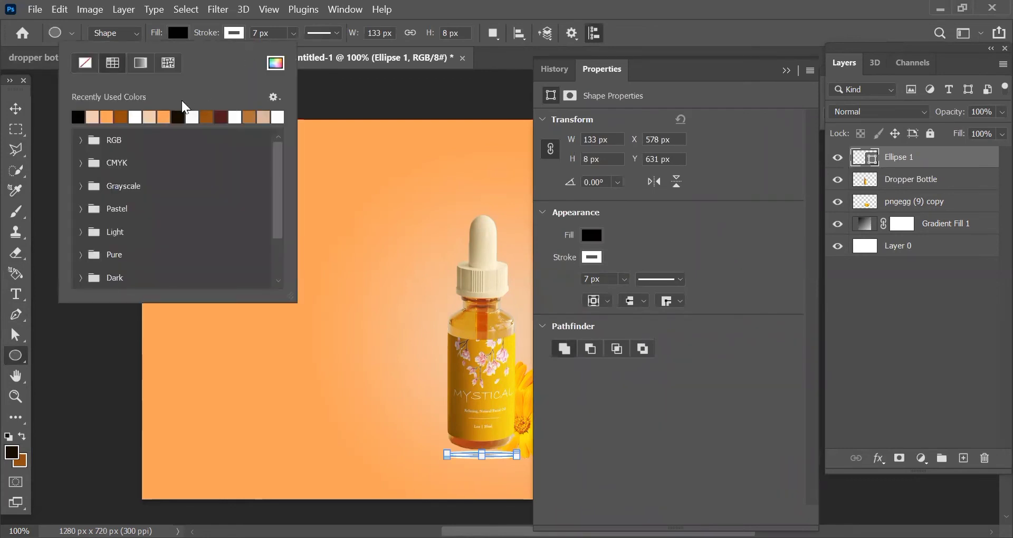
left_click(148, 65)
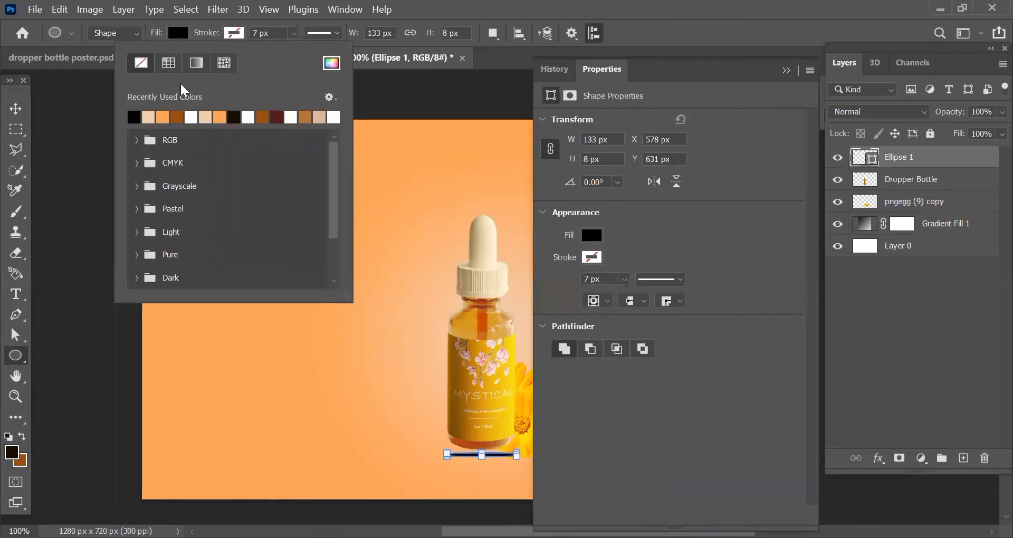
left_click(787, 70)
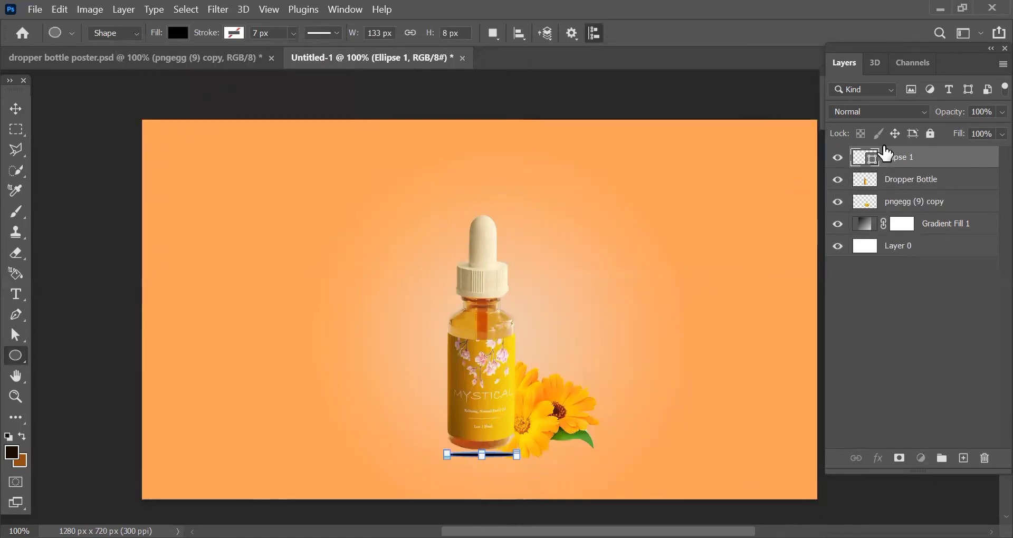
- Convert Ellipse 1 to a smart object and apply a roughly 6.8 px Gaussian Blur
key("alt+t")
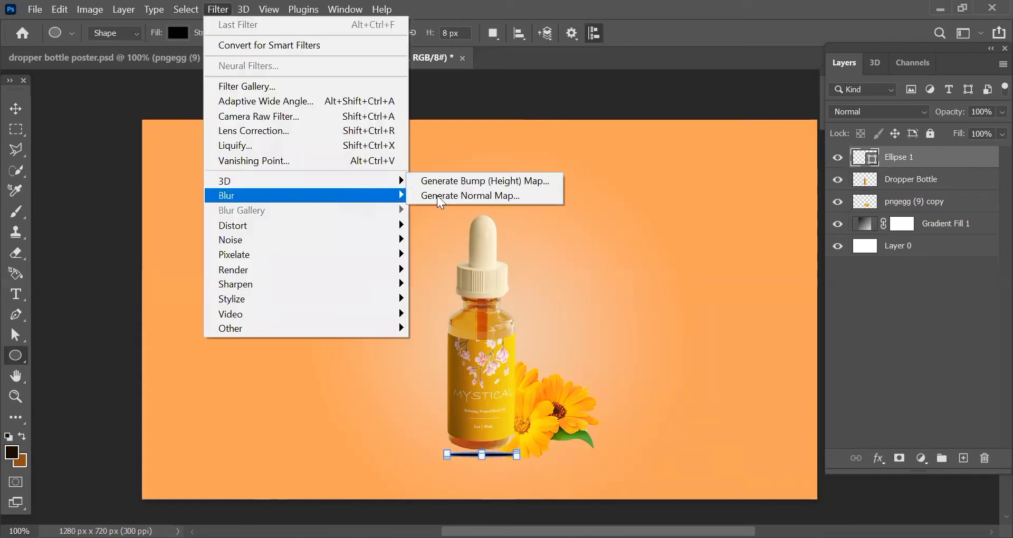
mouse_move(226, 195)
left_click(456, 259)
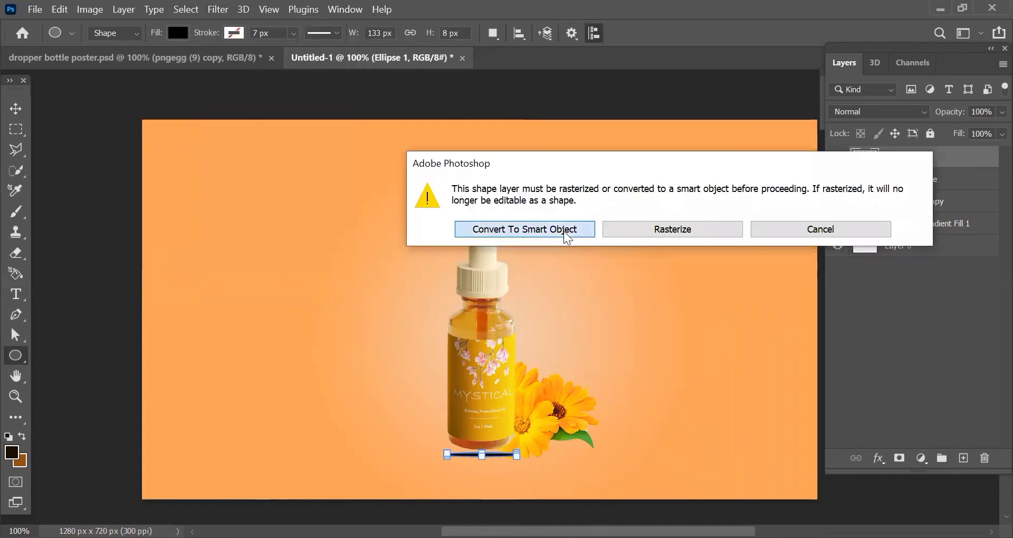
left_click(561, 229)
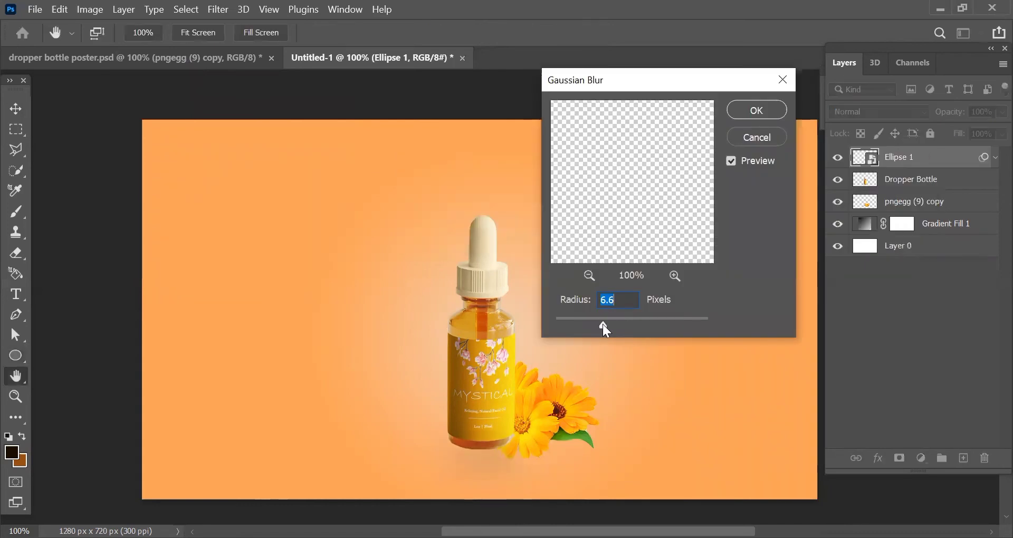
left_click_drag(602, 323, 609, 329)
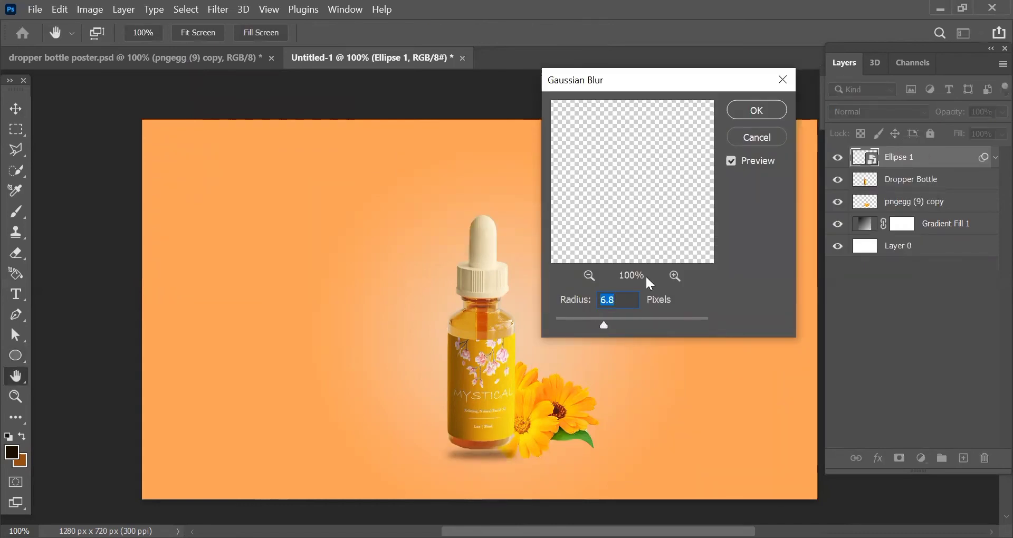
left_click(773, 109)
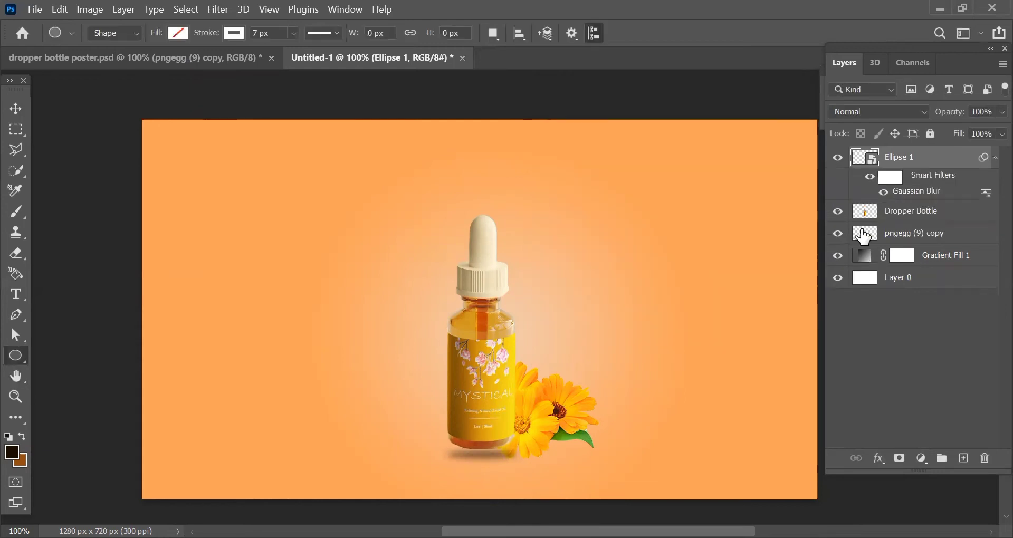
- Position the shadow ellipse under the bottle and move Ellipse 1 below Dropper Bottle
key("v")
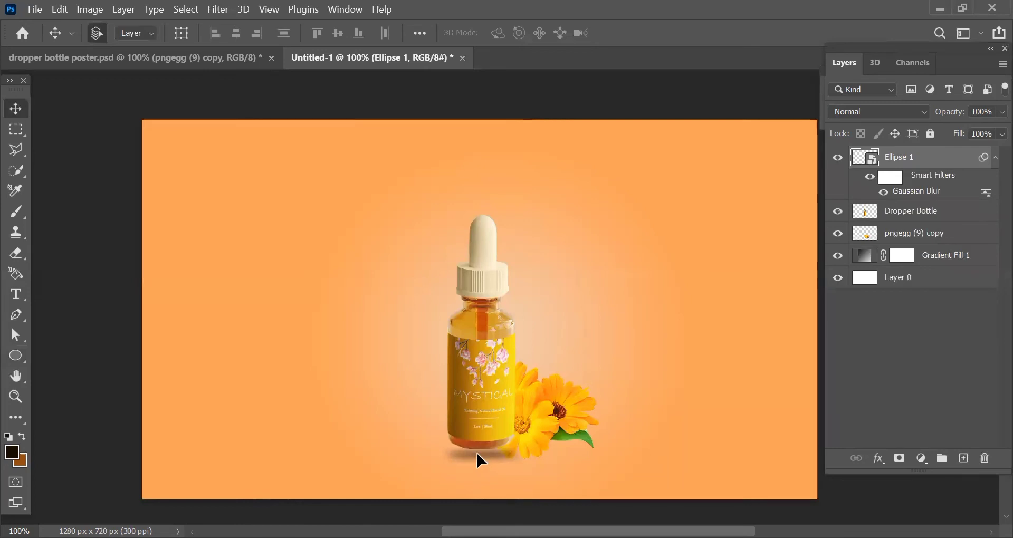
left_click_drag(476, 451, 477, 449)
mouse_move(892, 157)
left_mouse_down()
mouse_move(909, 207)
mouse_move(921, 163)
mouse_move(921, 225)
left_mouse_up()
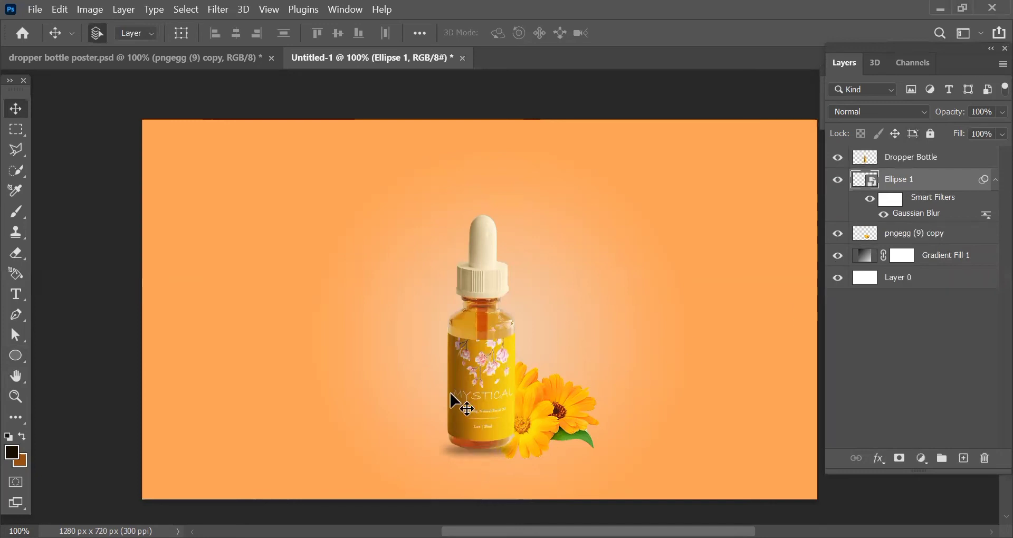
left_click(471, 451)
key("t")
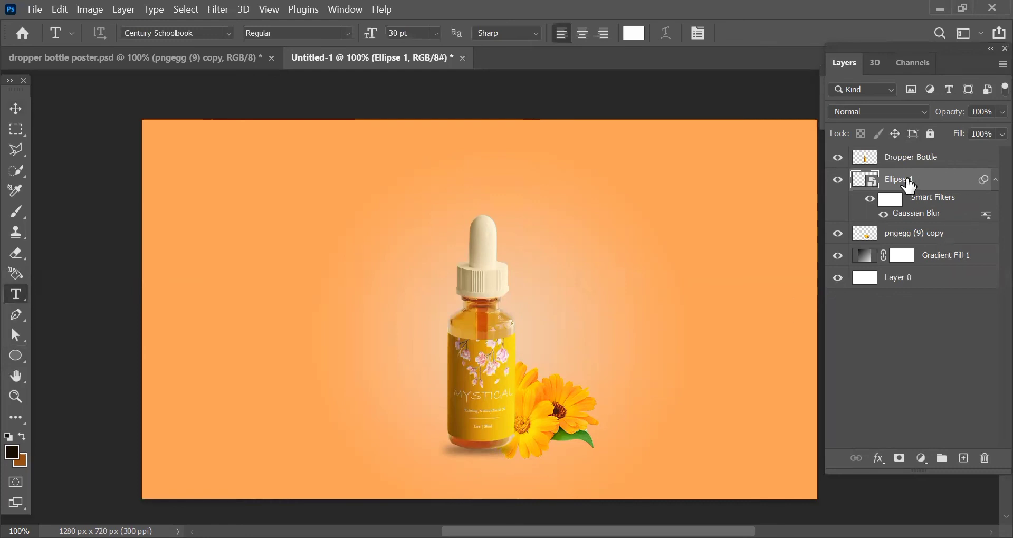
- Narrow the shadow ellipse slightly, then delete the Ellipse 1 layer
key("ctrl+t")
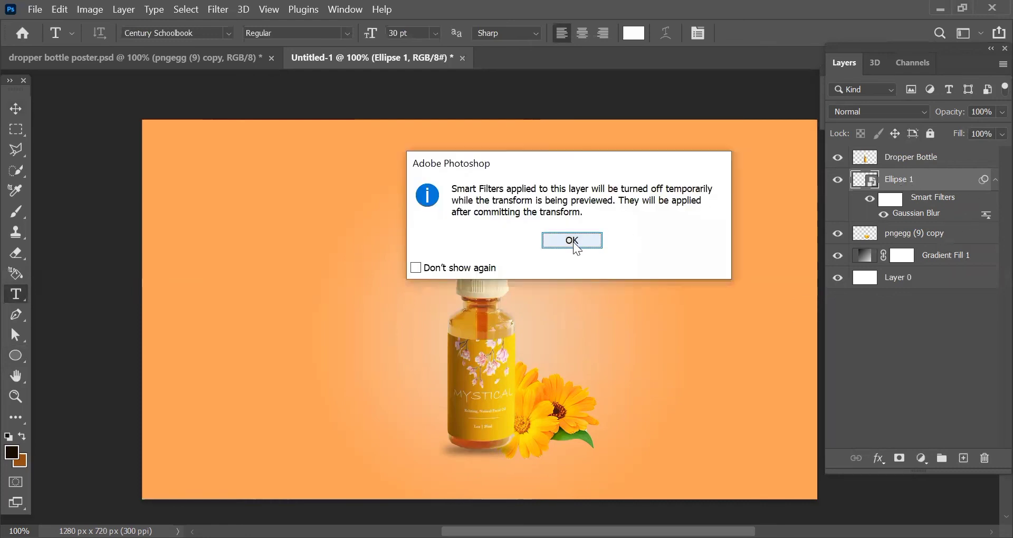
left_click(575, 240)
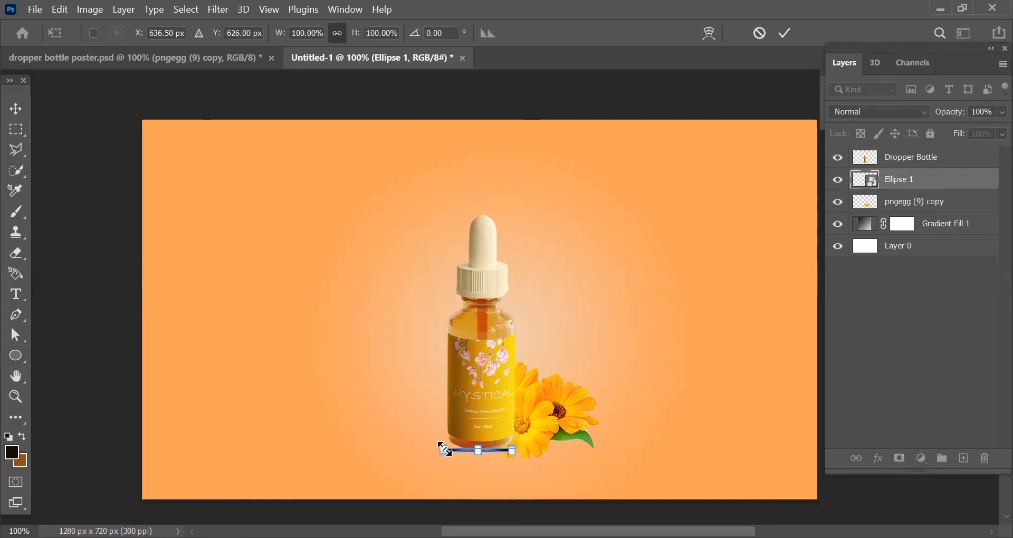
left_click_drag(450, 450, 456, 451)
key("Return")
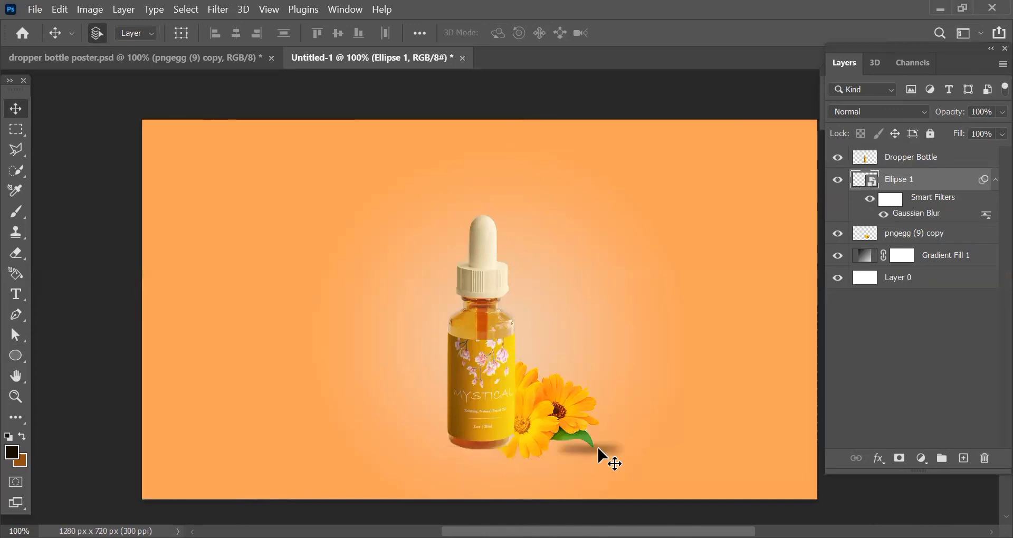
key("Delete")
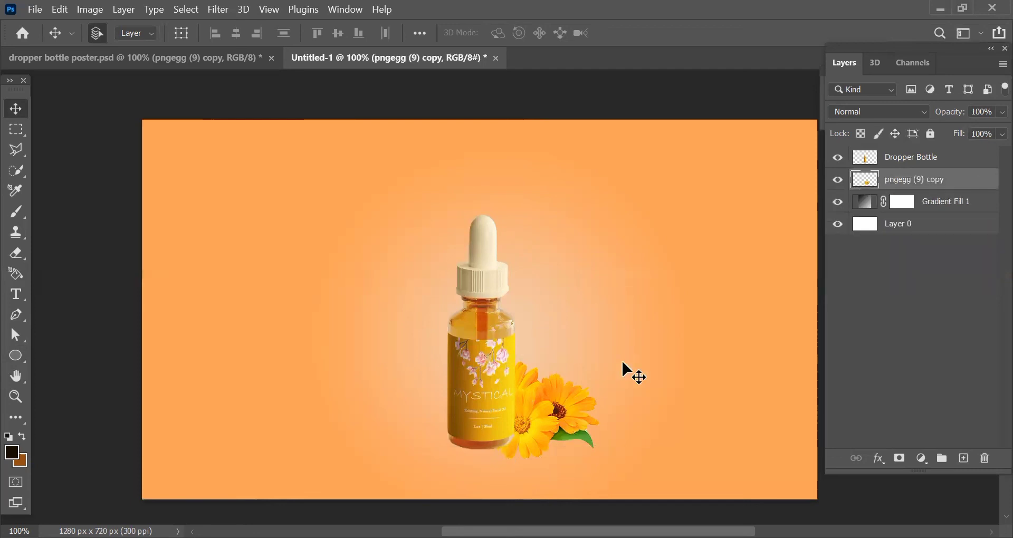
- Select the Dropper Bottle layer in the Layers panel
left_click(908, 158)
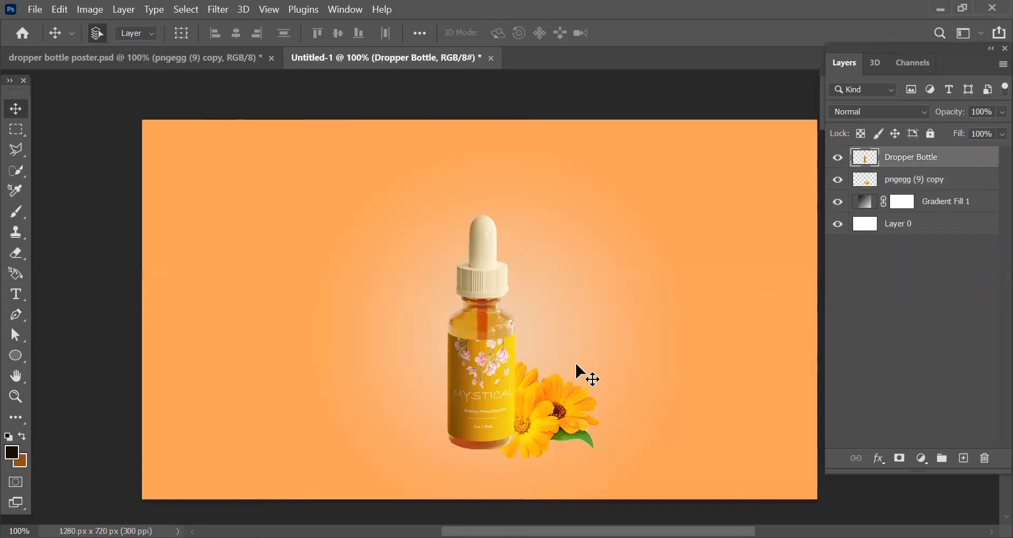